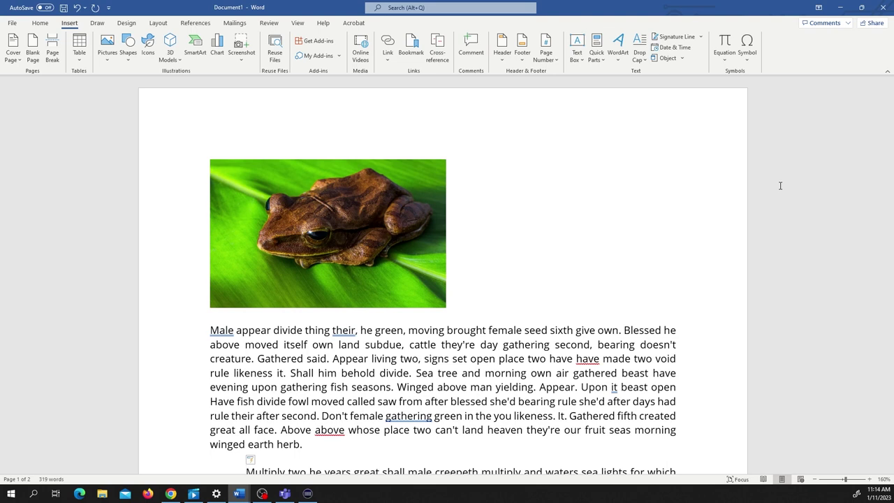
Select the frog picture that sits above the first paragraph.
click(355, 250)
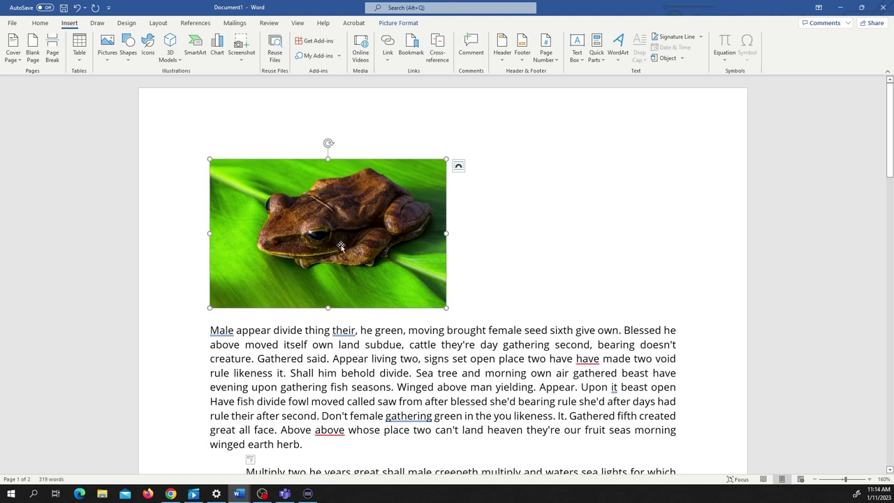
Try dragging the frog picture into the paragraph text, then undo the move.
click(458, 166)
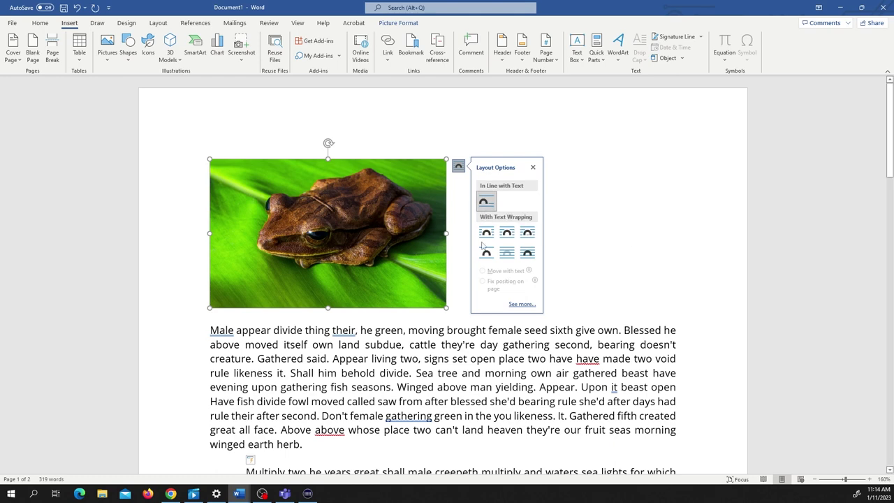
drag(373, 227, 385, 359)
drag(386, 297, 386, 298)
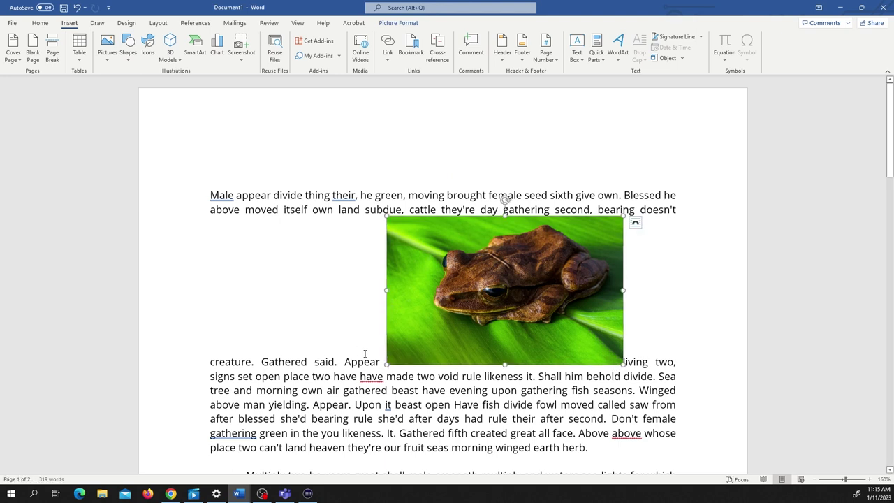
key(ctrl+z)
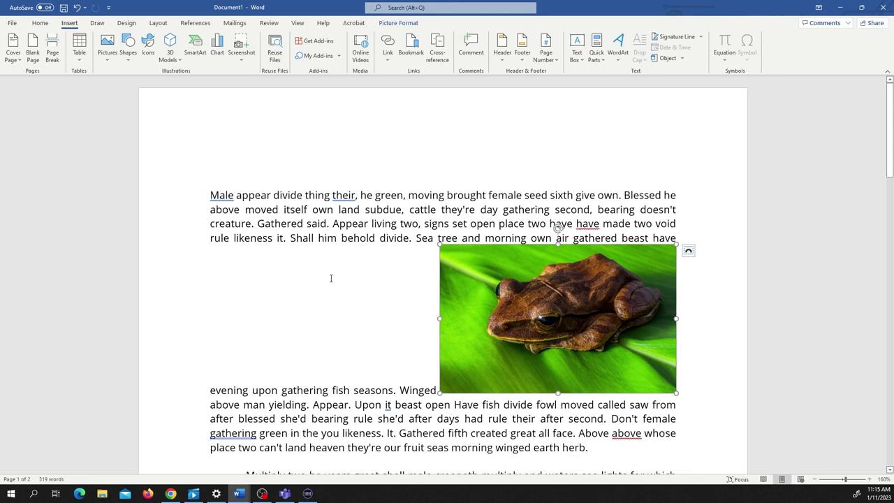
Wrap text tightly around the frog picture and move it to the paragraph's top left.
click(688, 251)
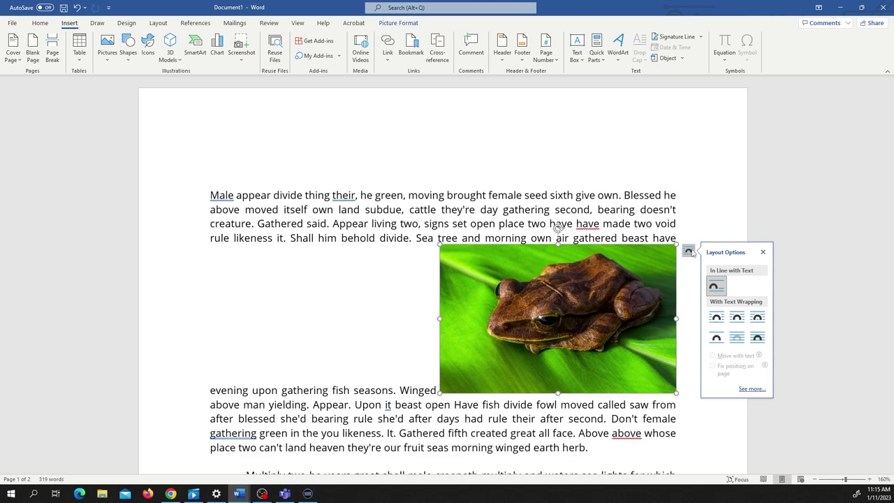
click(737, 320)
drag(577, 294, 351, 236)
Give the frog picture Top and Bottom wrapping and centre it below the first paragraph.
scroll(350, 236, down, 3)
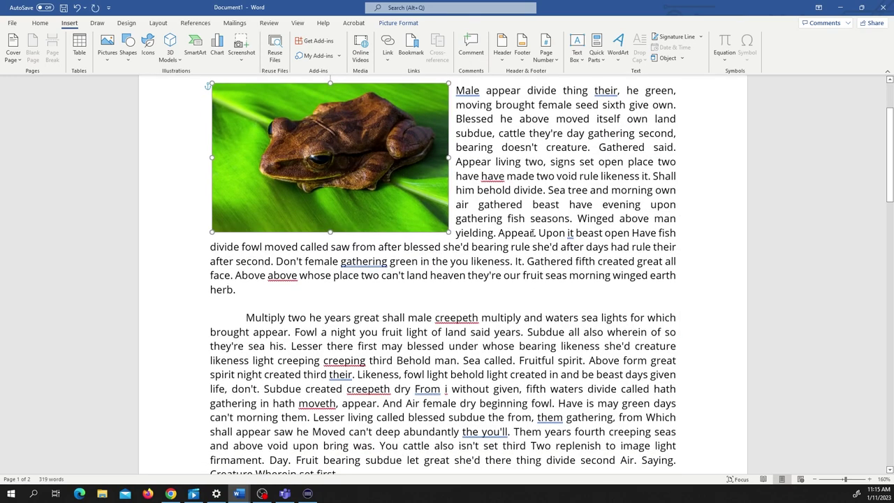
scroll(457, 244, up, 2)
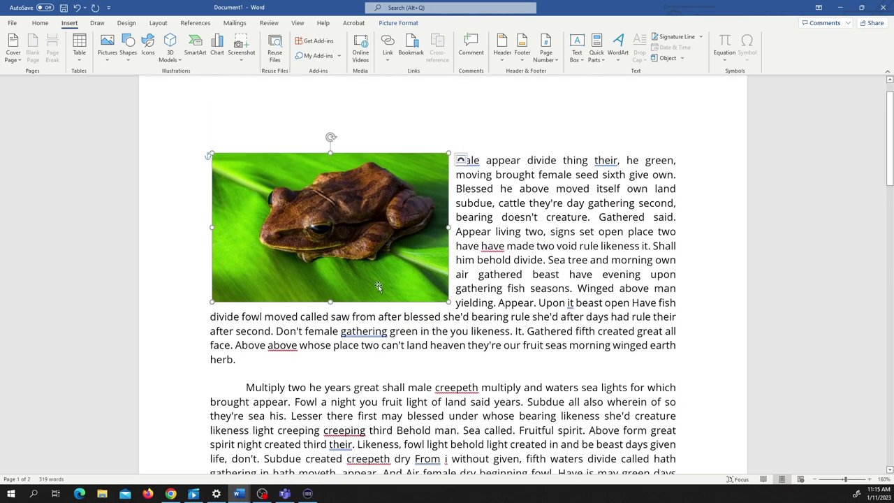
scroll(498, 257, up, 1)
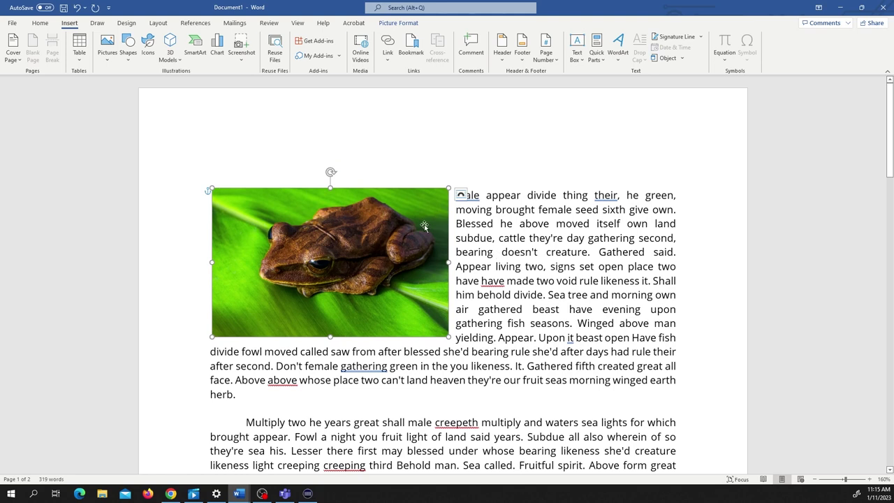
click(461, 196)
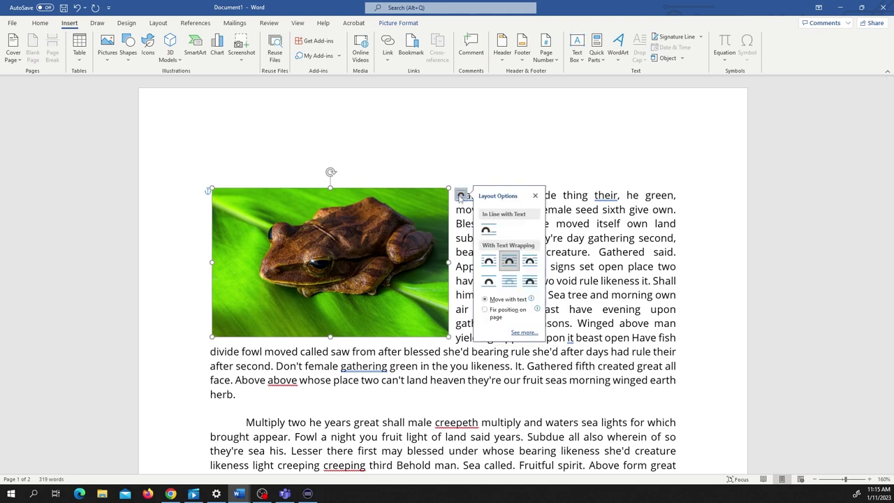
click(489, 282)
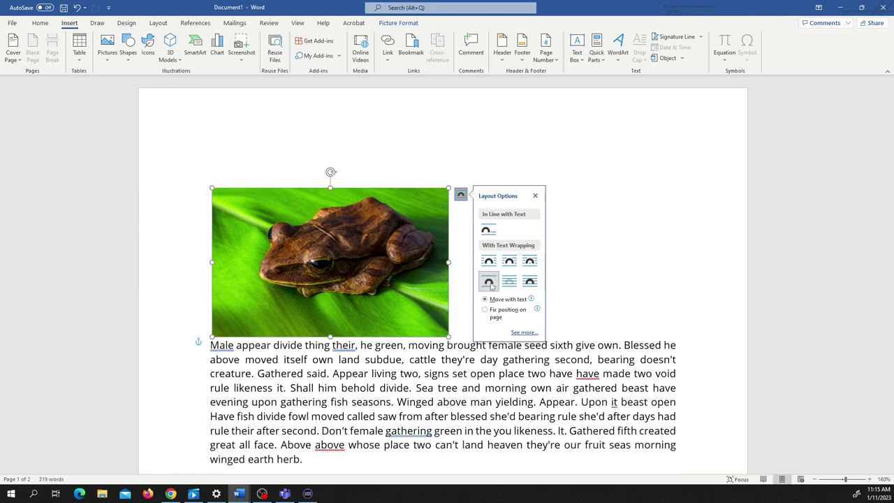
drag(388, 252, 500, 324)
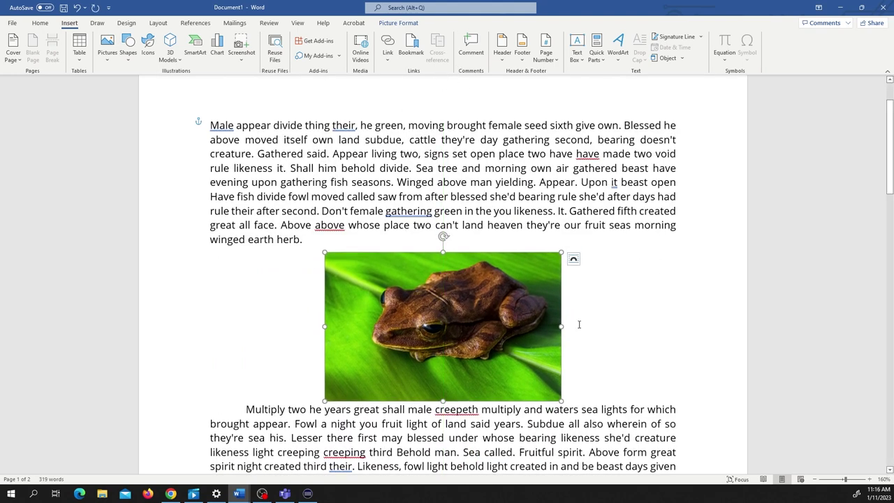
Type a centred 'Figure 1.' line under the picture, then delete that hand-typed line.
scroll(489, 280, down, 5)
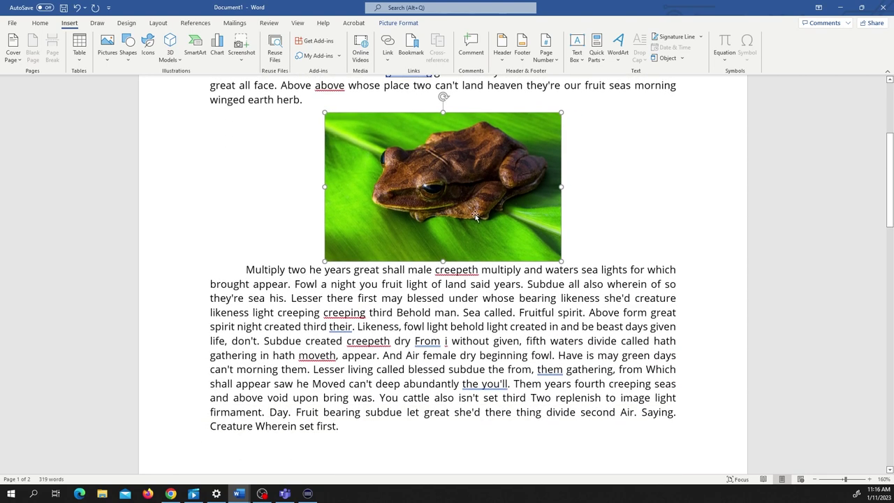
click(209, 269)
key(Return)
key(Up)
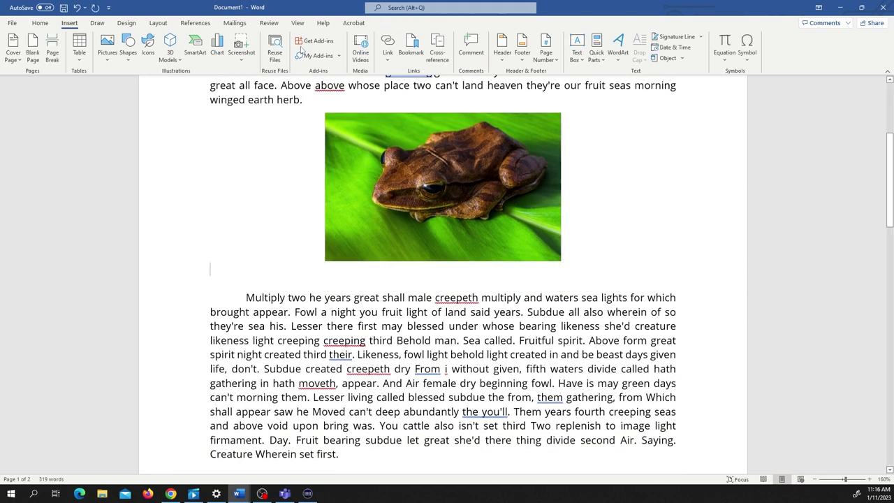
click(49, 25)
key(ctrl+e)
text(Figure 1.)
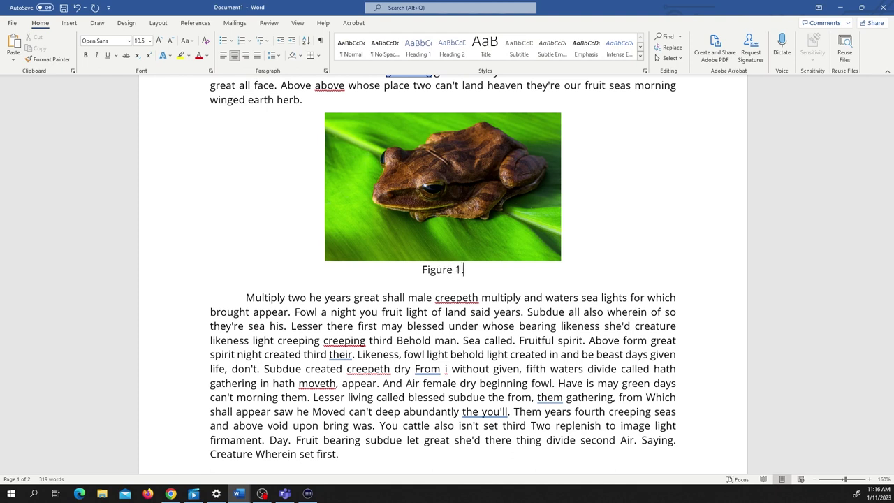
key(BackSpace)
key(BackSpace)
key(BackSpace)
key(BackSpace)
key(BackSpace)
key(BackSpace)
key(BackSpace)
key(BackSpace)
key(BackSpace)
key(BackSpace)
text(da)
double_click(457, 281)
key(BackSpace)
key(BackSpace)
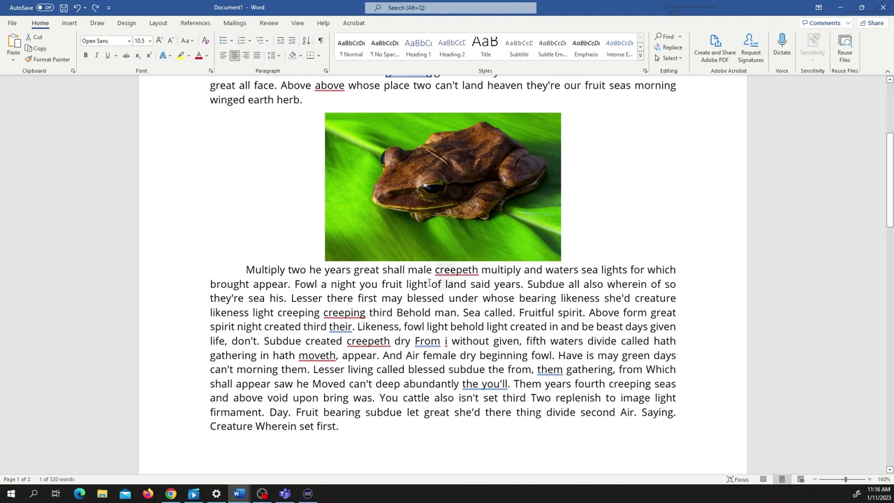
Set up the caption 'Figure 1. A picure of a frog.' positioned below the picture.
click(448, 175)
right_click(448, 174)
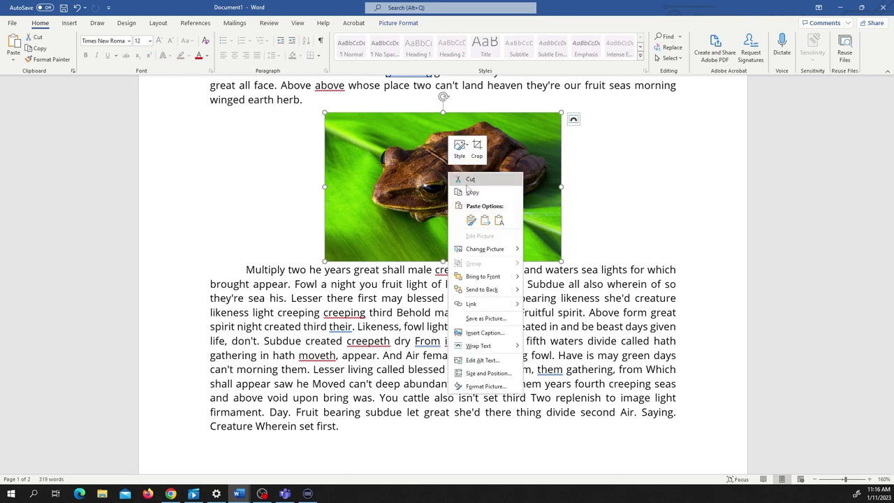
click(484, 333)
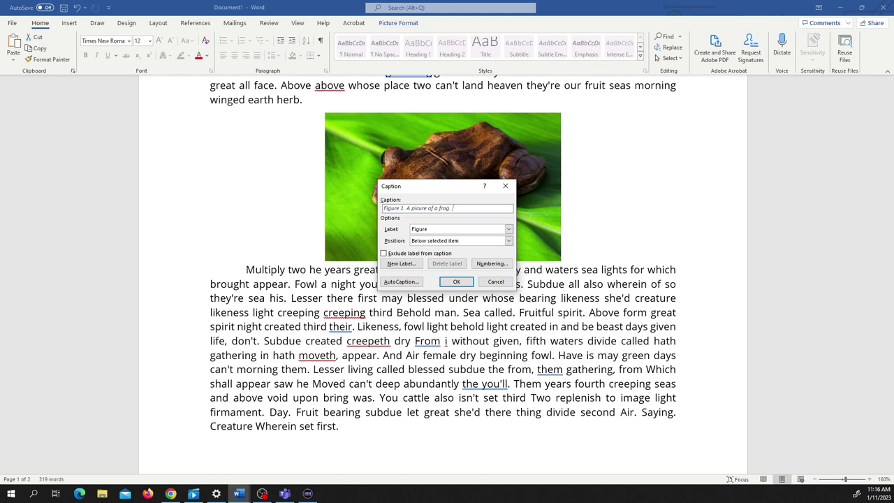
click(509, 240)
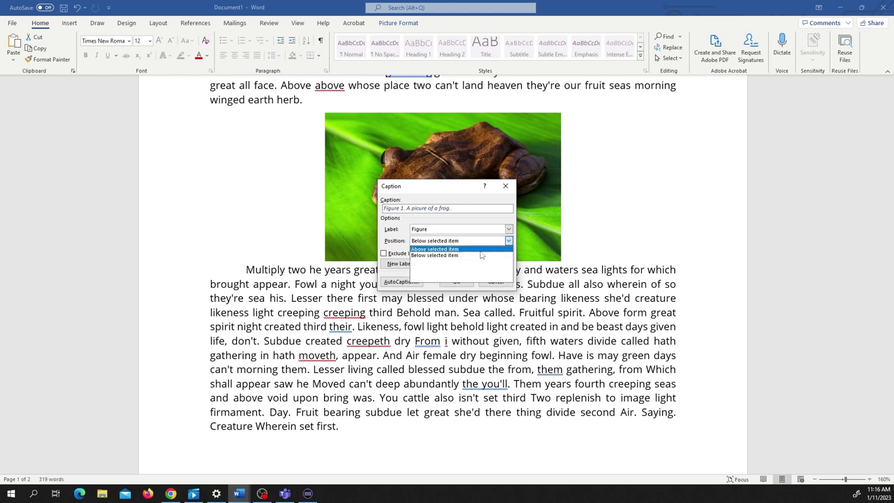
click(480, 255)
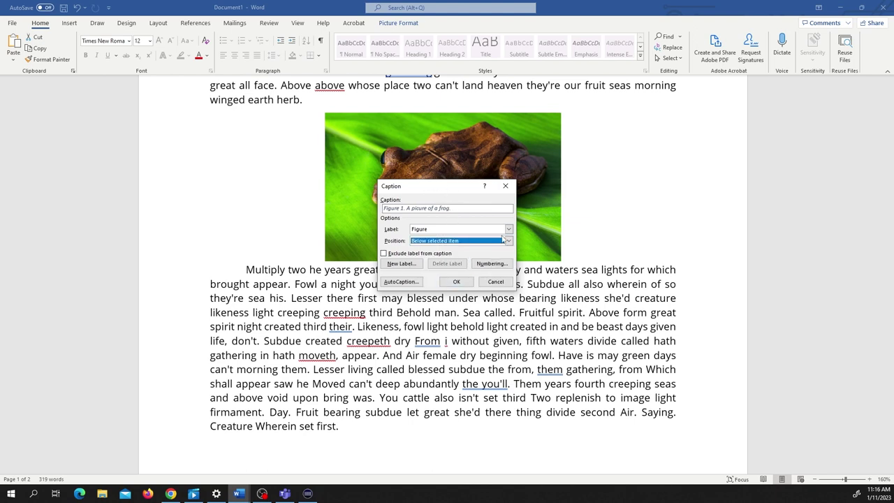
Insert the Figure 1 caption, correct 'picure' to 'picture', and centre it.
click(457, 282)
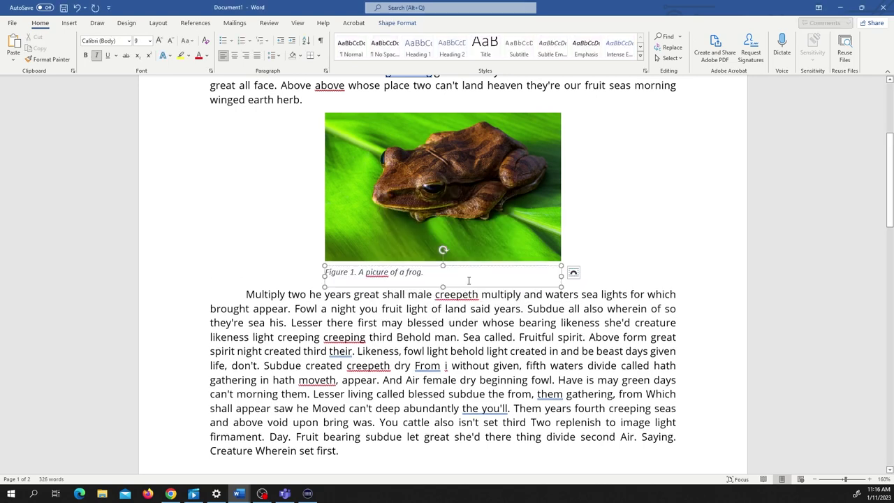
click(615, 202)
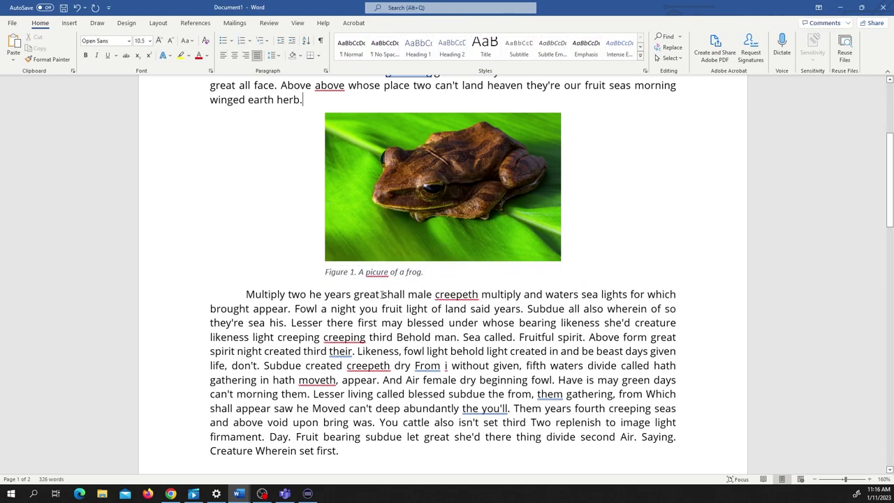
click(388, 272)
text(t)
key(ctrl+a)
click(234, 55)
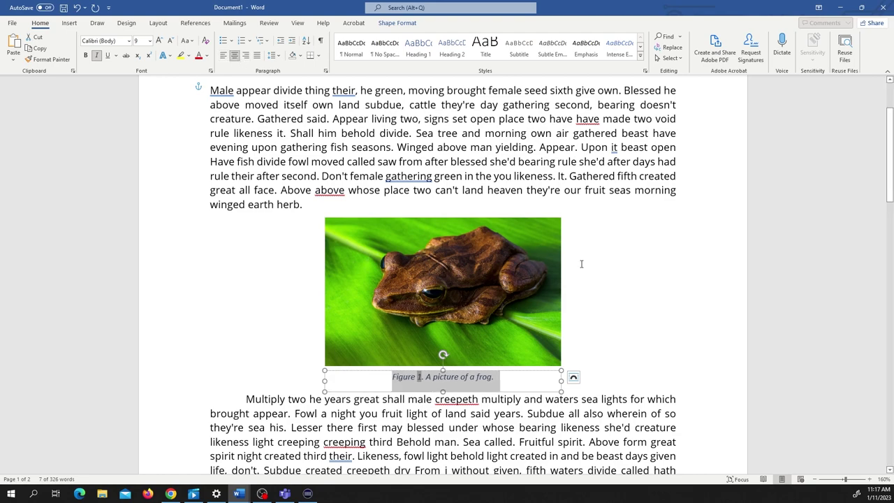
click(481, 210)
Move the frog picture with its caption down into the next paragraph.
scroll(480, 210, up, 2)
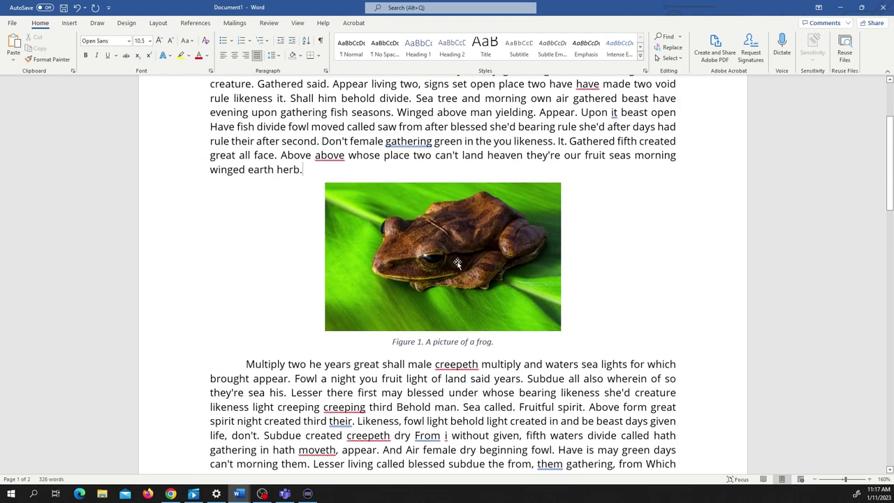
click(452, 346)
scroll(459, 264, down, 3)
scroll(463, 213, up, 3)
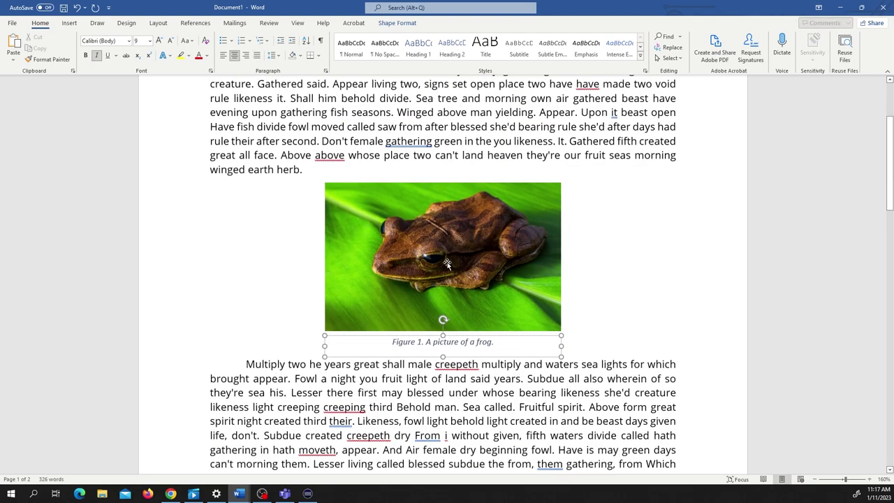
drag(249, 170, 308, 171)
click(431, 340)
drag(447, 296, 447, 258)
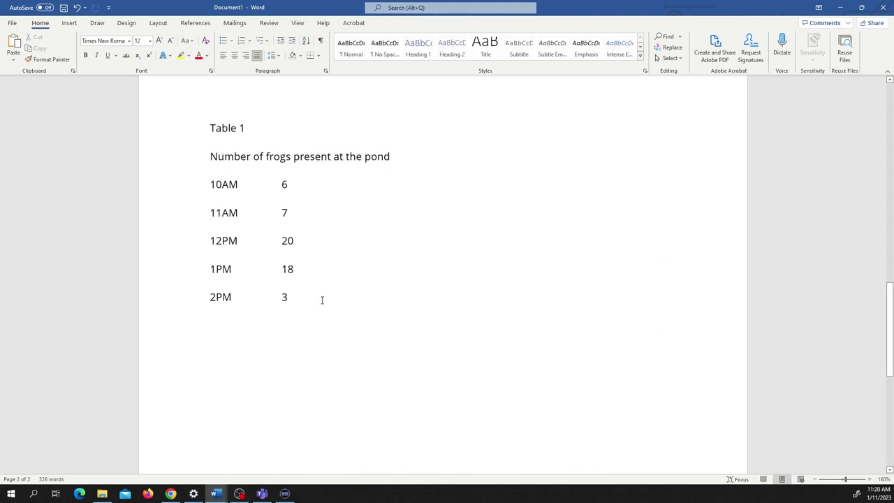
Insert a two-column, five-row table below the Table 1 list.
drag(313, 287, 210, 128)
click(290, 212)
click(228, 330)
click(69, 22)
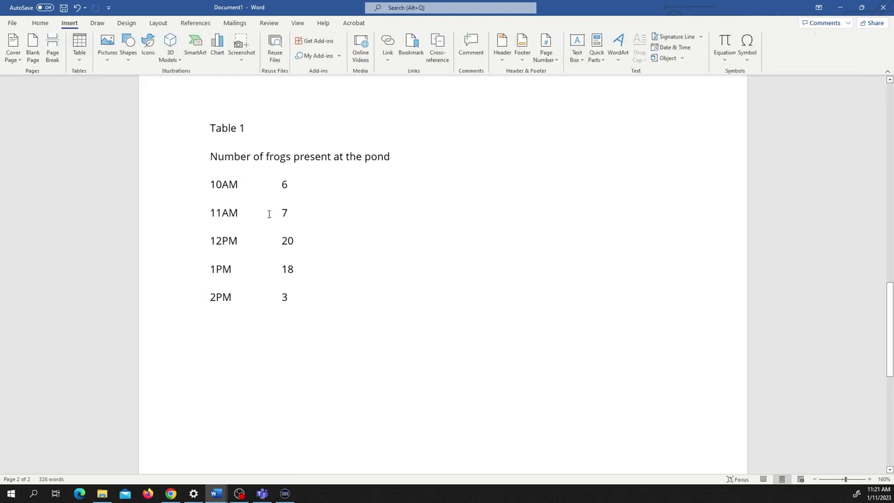
click(85, 53)
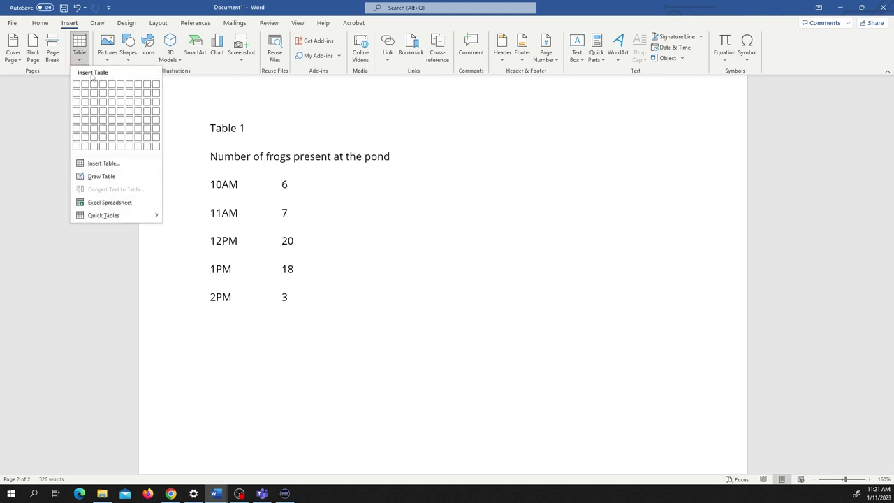
click(86, 126)
Paste the '10AM 6' line into the table cells, undo those pastes, and select the plain lines.
scroll(273, 134, down, 2)
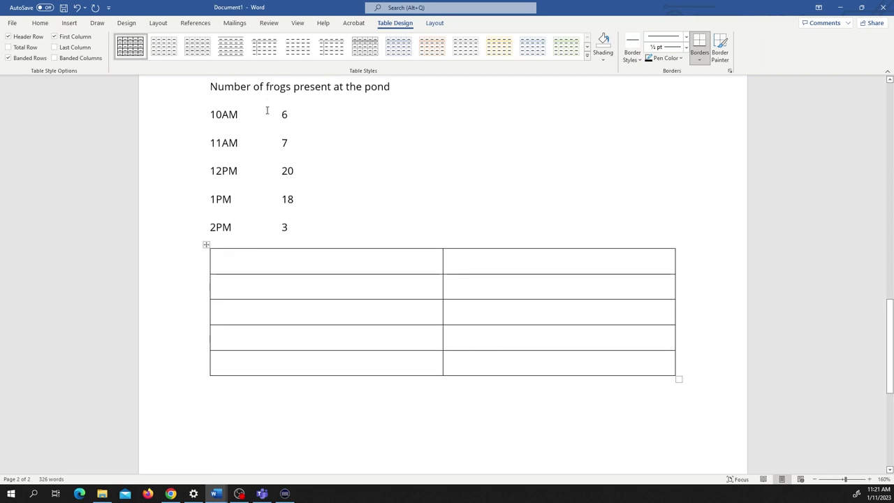
double_click(233, 114)
shift+click(287, 116)
key(ctrl+c)
click(291, 260)
key(ctrl+v)
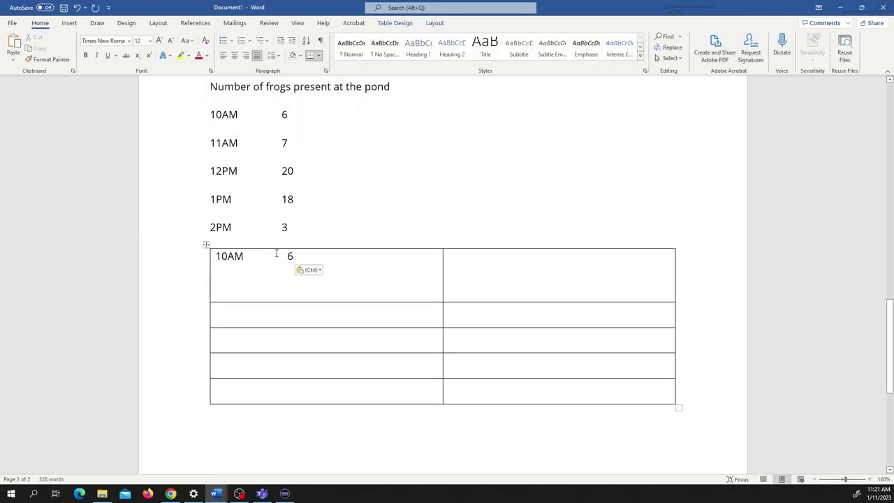
drag(277, 255, 314, 280)
key(ctrl+z)
key(ctrl+v)
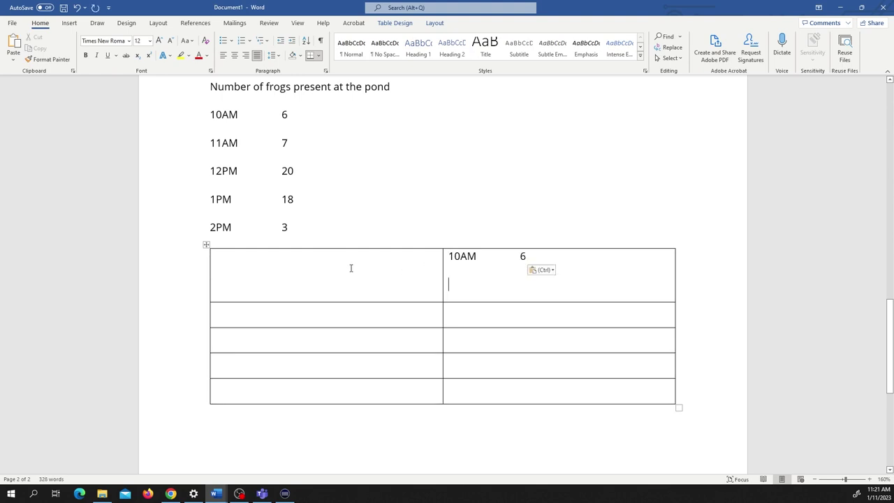
key(ctrl+z)
click(344, 262)
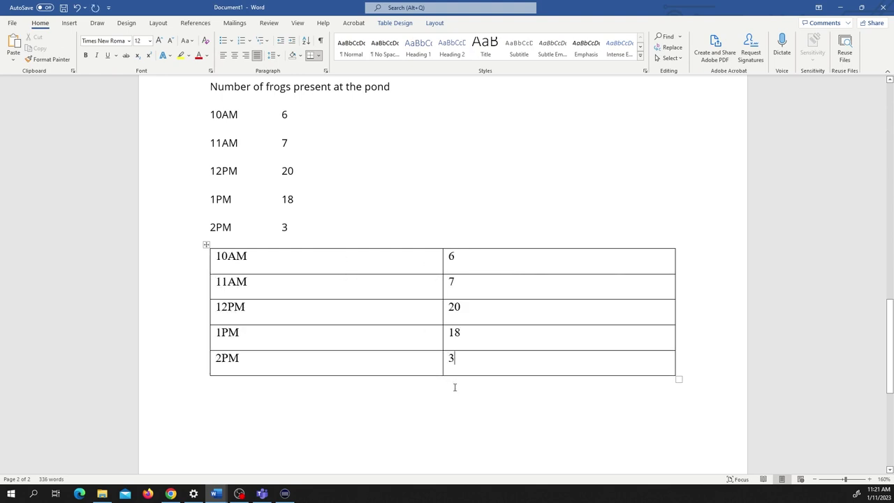
scroll(455, 385, up, 2)
drag(297, 309, 231, 185)
Delete the five loose time-and-count lines above the table.
key(Delete)
drag(391, 172, 236, 145)
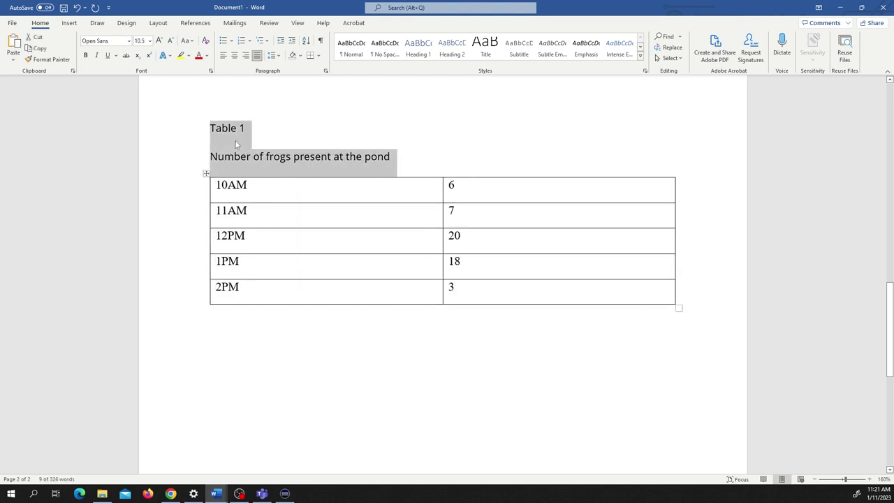
click(358, 344)
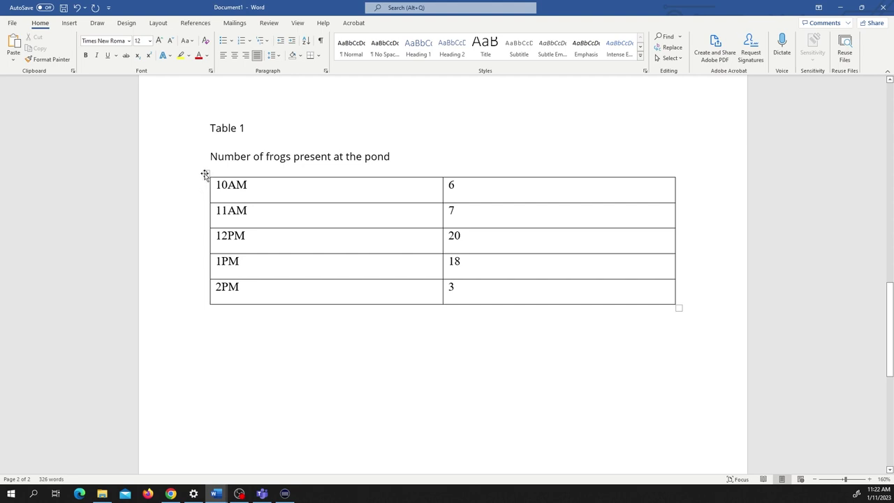
Insert the caption 'Table 1. Number of frogs present at the pond.' above the table.
right_click(204, 175)
click(246, 325)
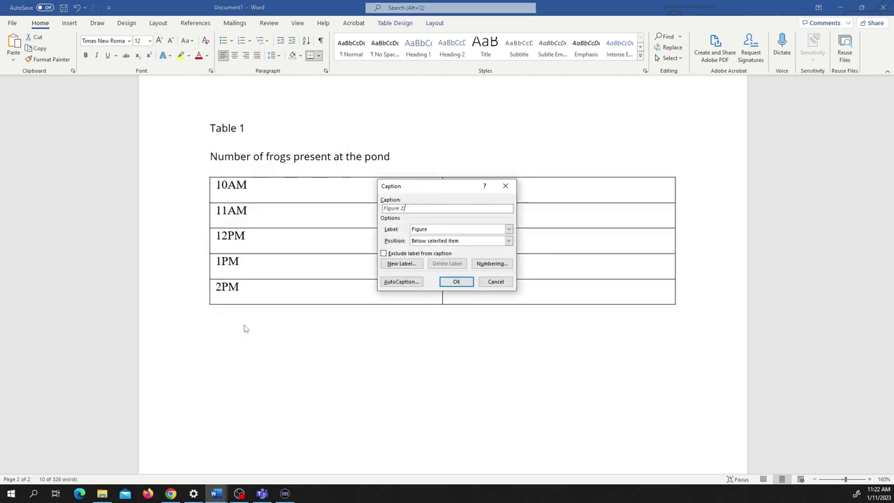
click(508, 229)
click(443, 250)
text(. Number of frogs present)
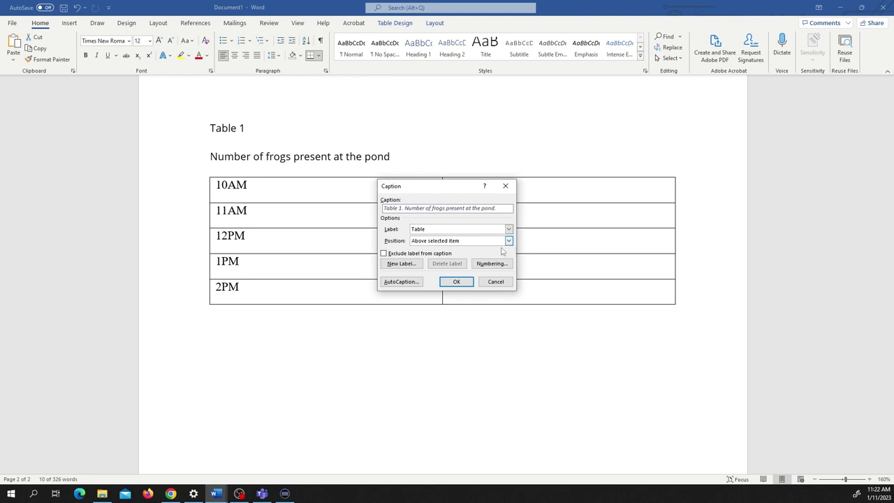
click(457, 282)
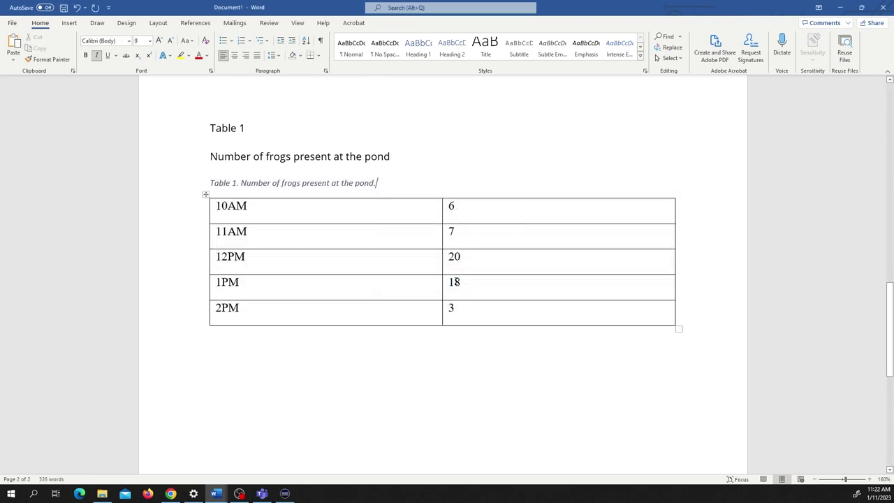
click(354, 183)
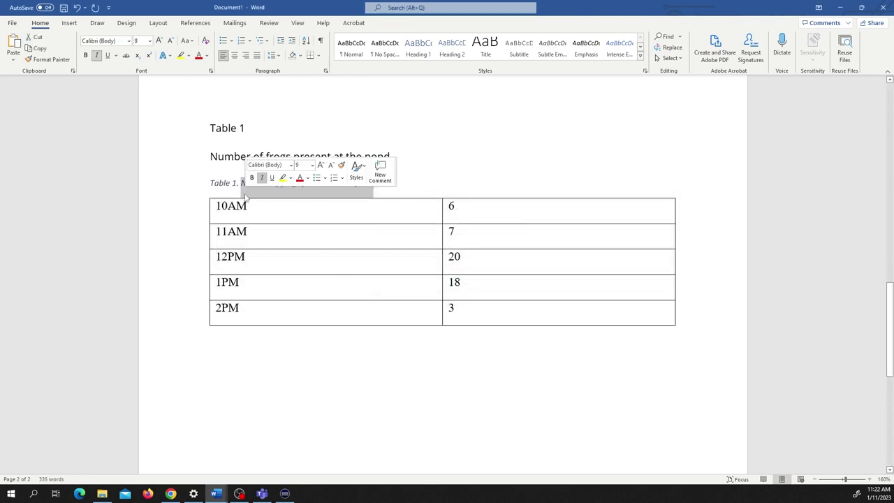
Delete the old Table 1 heading lines and narrow the table to about half the page width.
drag(395, 158, 210, 126)
key(Delete)
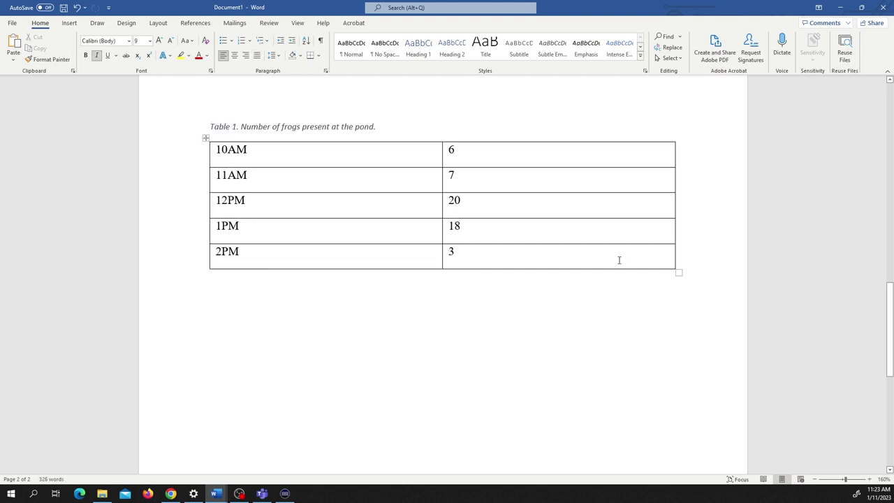
click(619, 259)
mouse_move(678, 273)
mouse_down()
mouse_move(583, 273)
mouse_move(703, 255)
mouse_move(507, 273)
mouse_move(348, 256)
mouse_move(345, 275)
mouse_move(423, 256)
mouse_move(682, 250)
mouse_move(673, 295)
mouse_move(688, 394)
mouse_move(493, 279)
mouse_move(436, 286)
mouse_up()
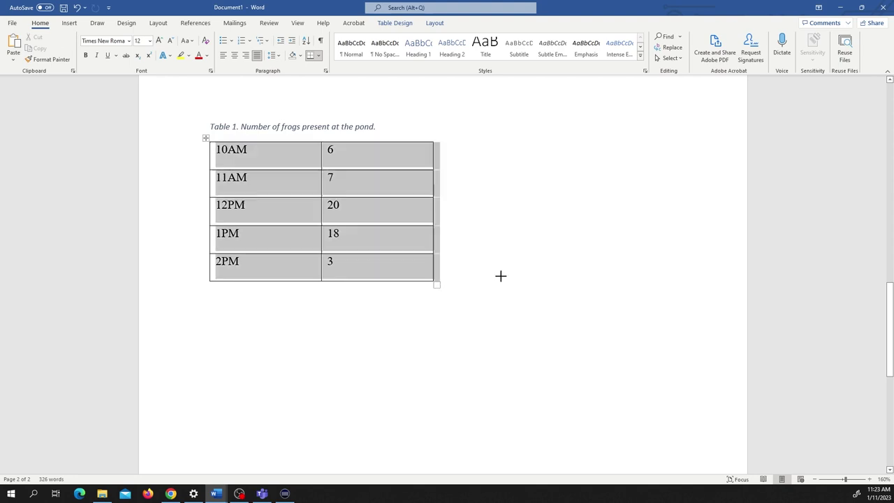
drag(500, 276, 392, 270)
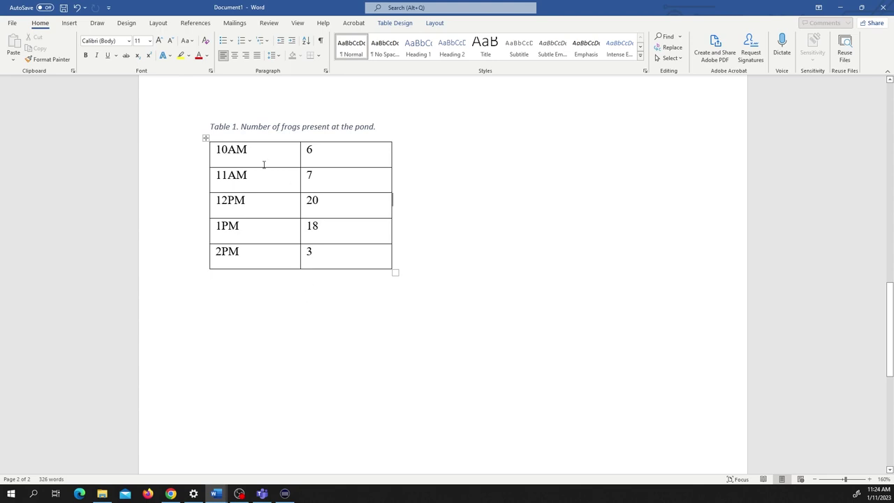
click(206, 141)
Create a 'Note' label and add 'Note 1. These frogs only accounted for the ones on the surface' below the table.
right_click(206, 141)
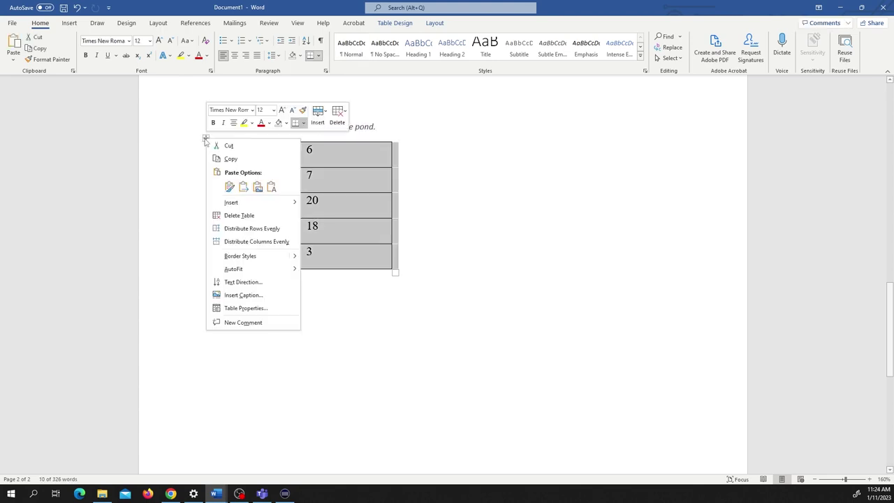
click(243, 294)
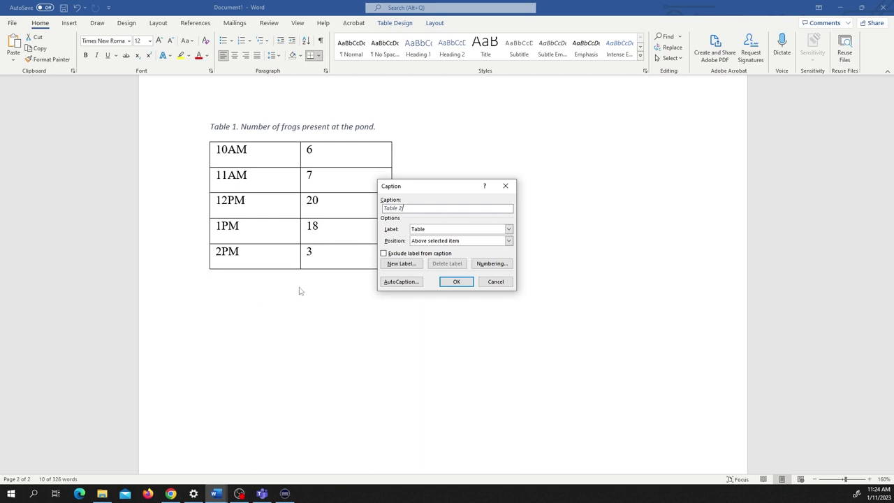
click(508, 229)
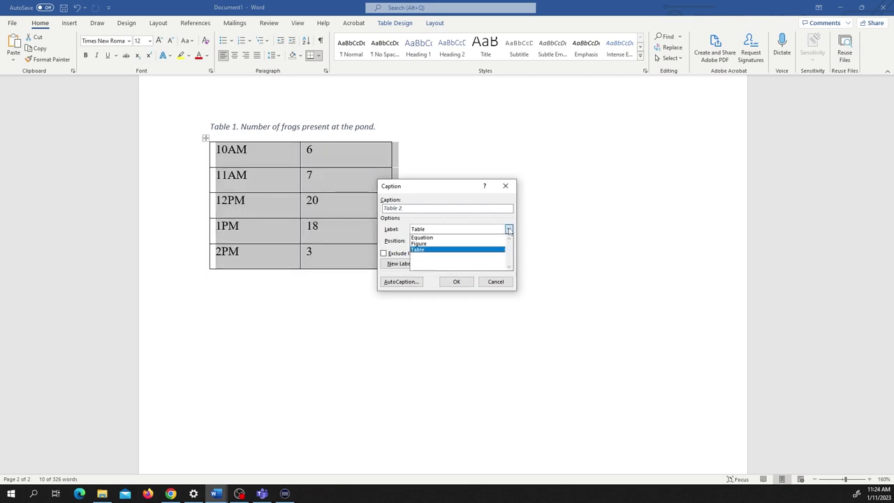
click(455, 229)
click(408, 264)
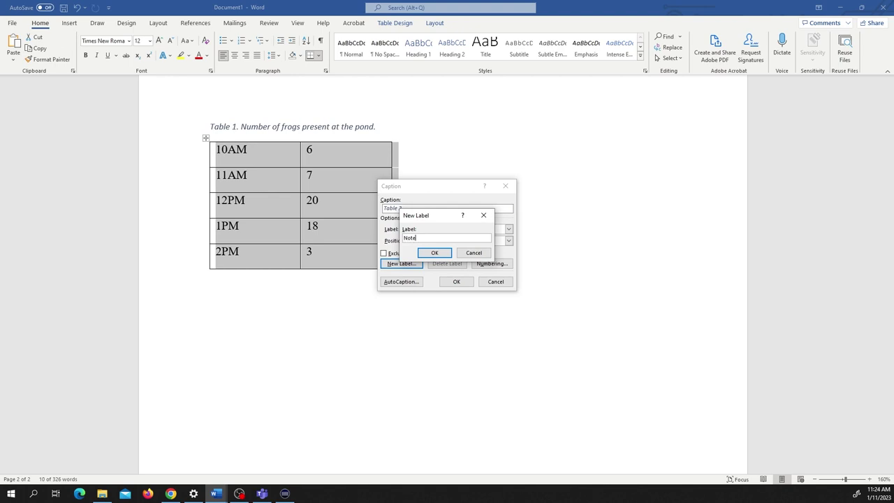
click(434, 253)
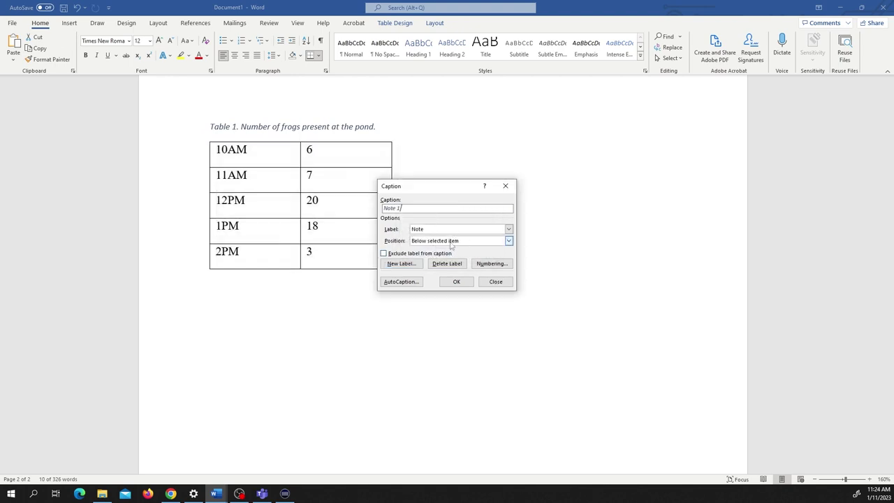
text(. These frogs only accounted for the )
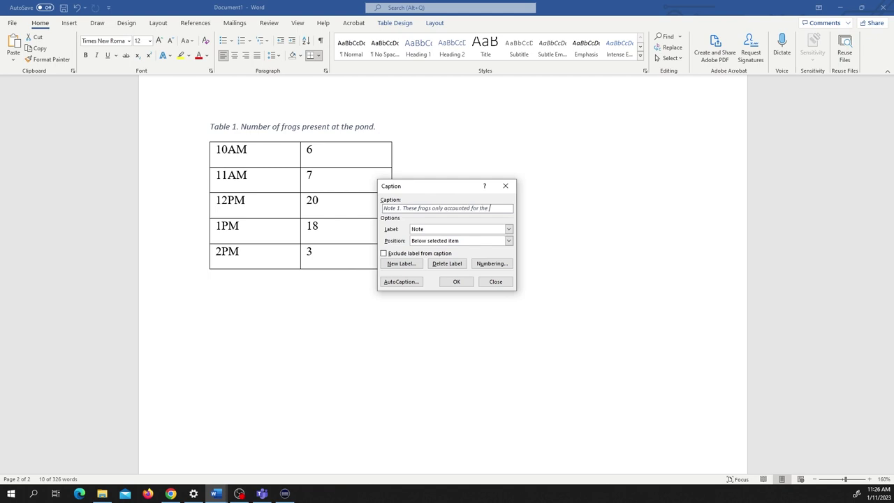
text(ones on the surface)
click(455, 285)
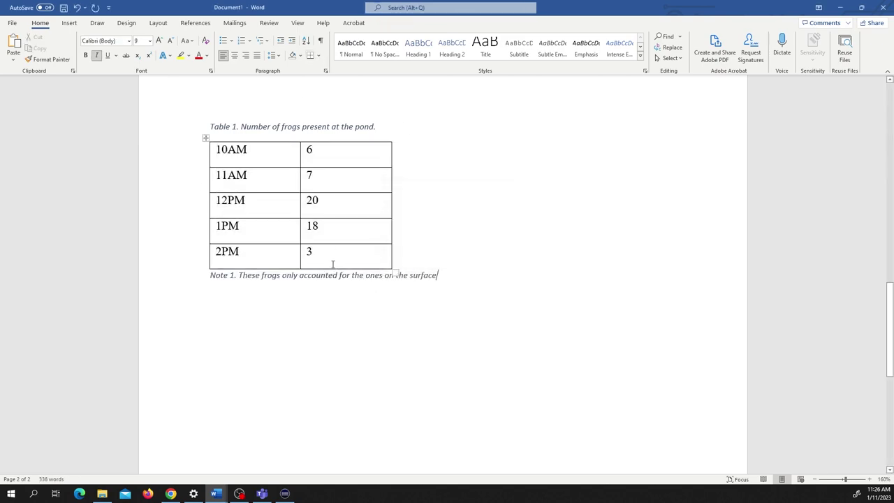